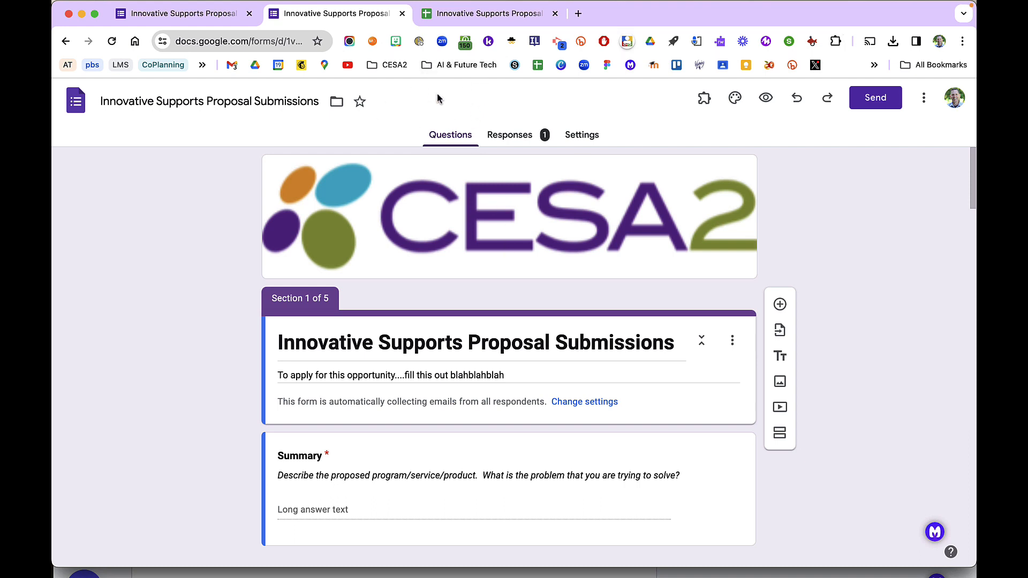
Step: In the responses spreadsheet, copy B2:E2, paste it transposed starting at C4, and undo the paste
left_click(478, 21)
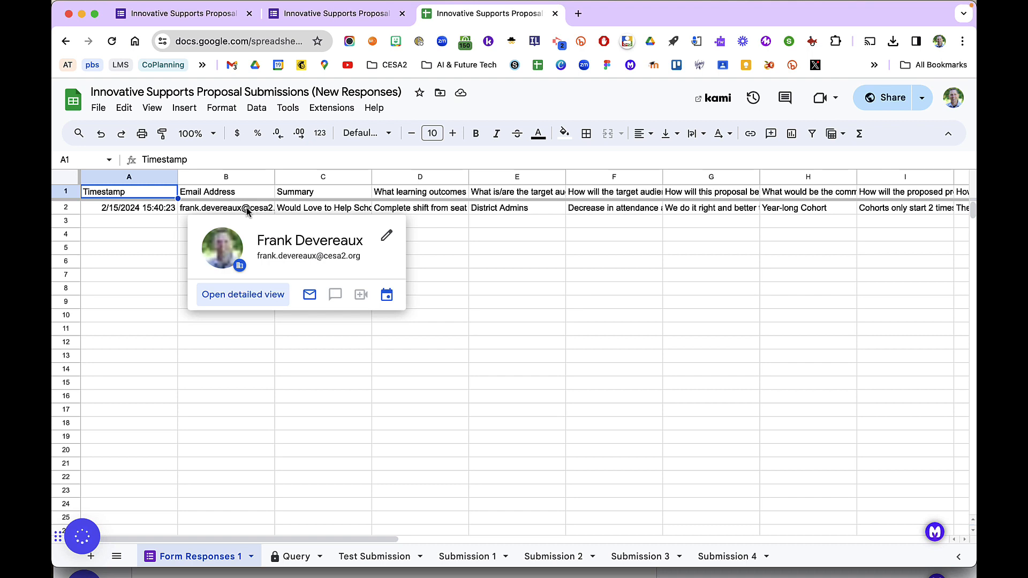
left_click_drag(246, 207, 512, 211)
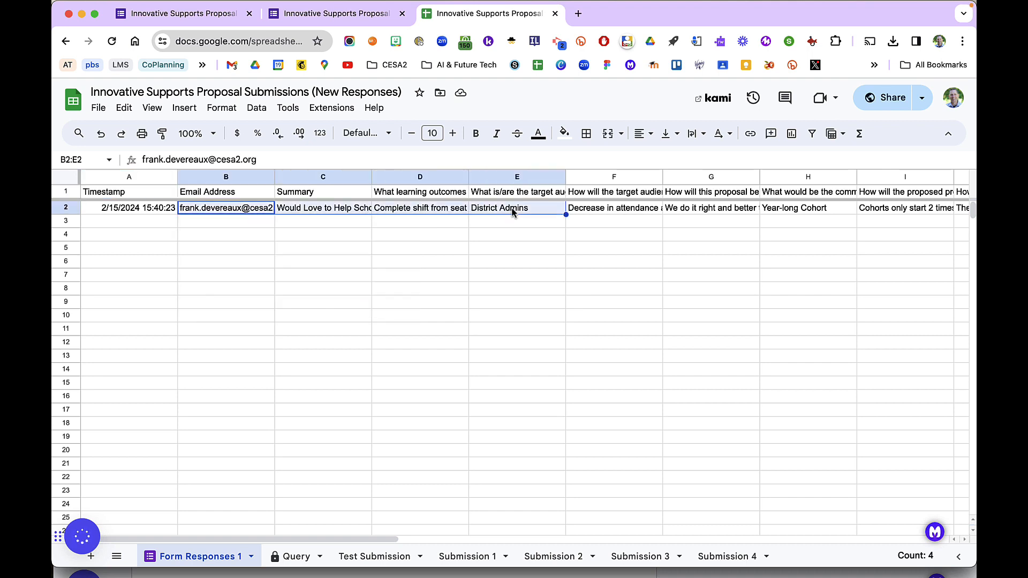
key("ctrl+c")
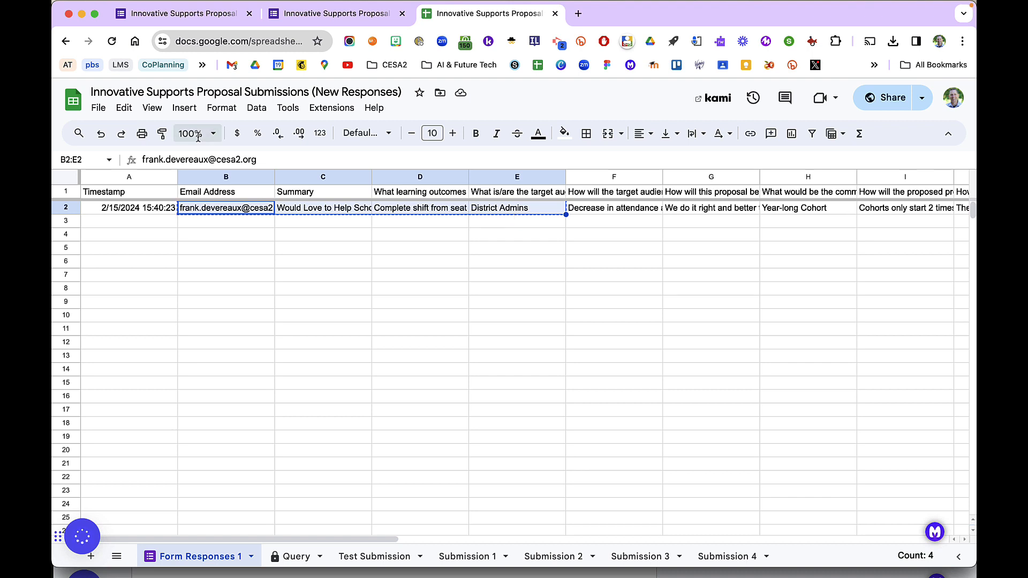
left_click(123, 109)
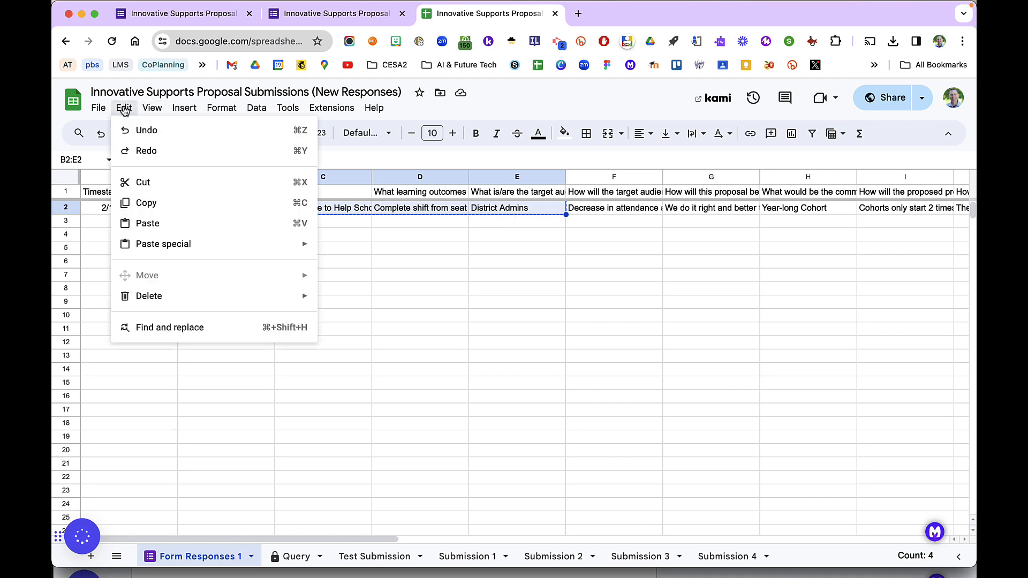
left_click(387, 263)
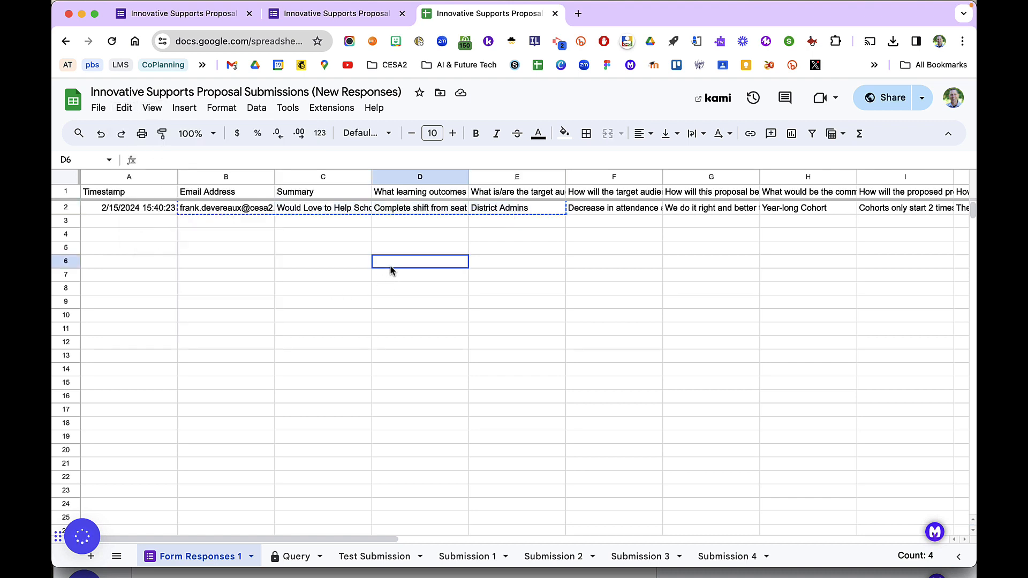
left_click_drag(328, 245, 332, 332)
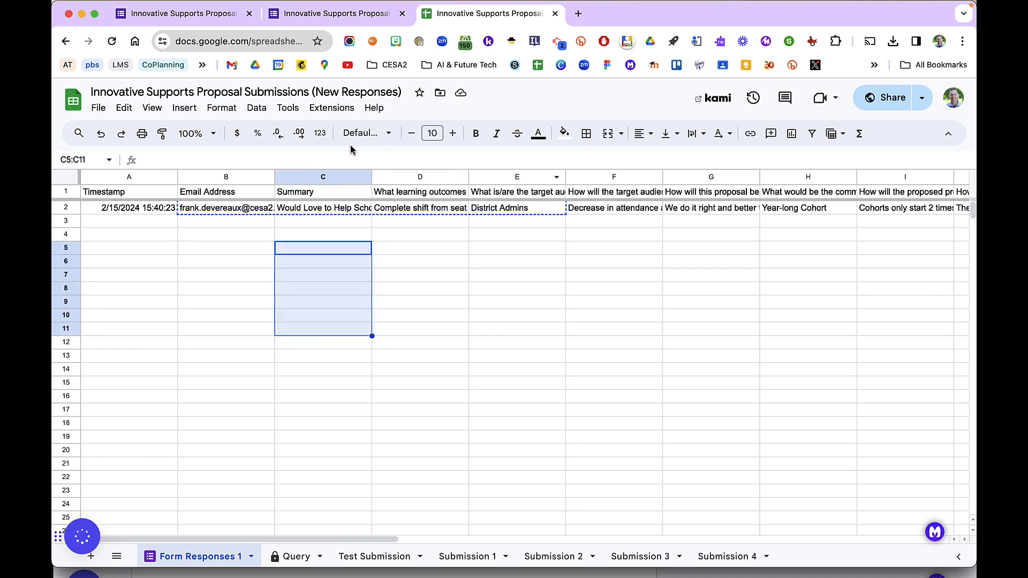
left_click(369, 234)
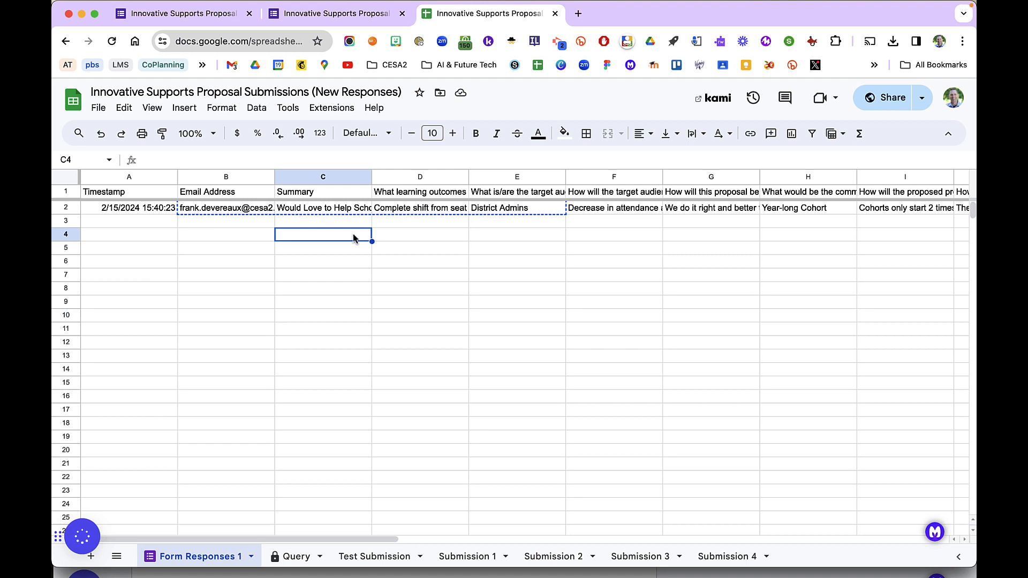
right_click(353, 237)
mouse_move(428, 210)
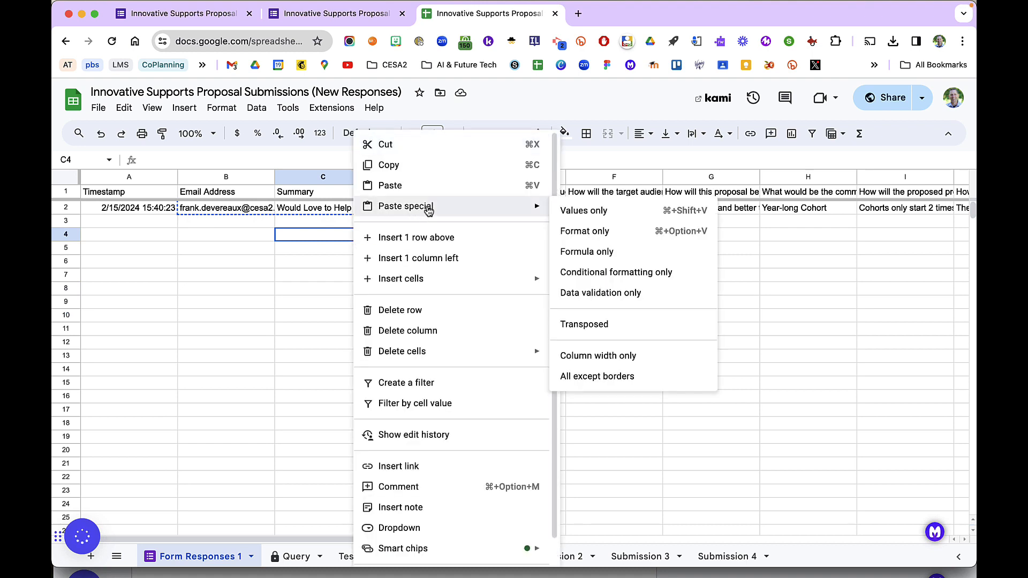
left_click(597, 331)
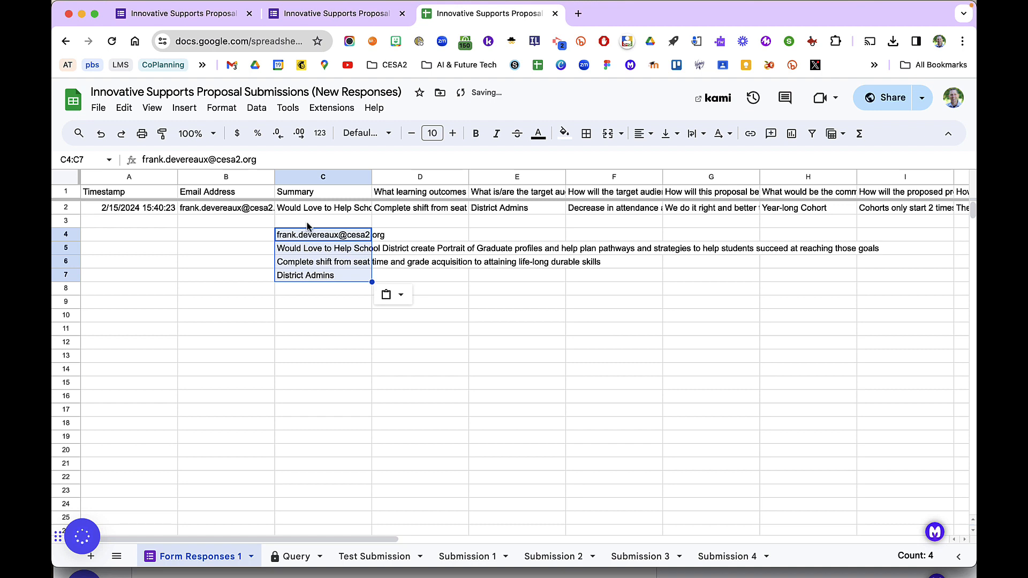
key("super+z")
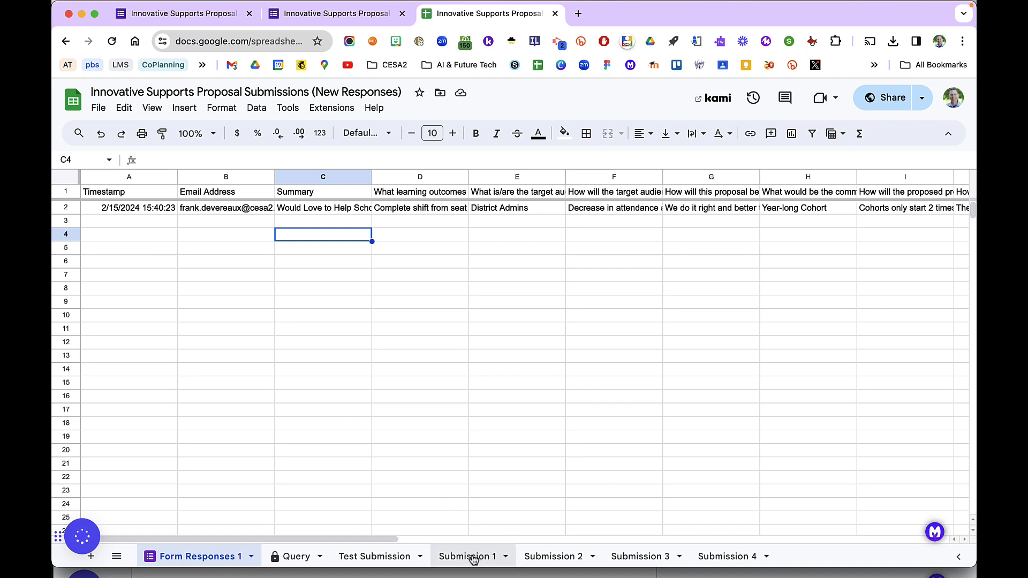
Step: Open the Test Submission sheet and look through the proposal questions with their linked answers
left_click(403, 559)
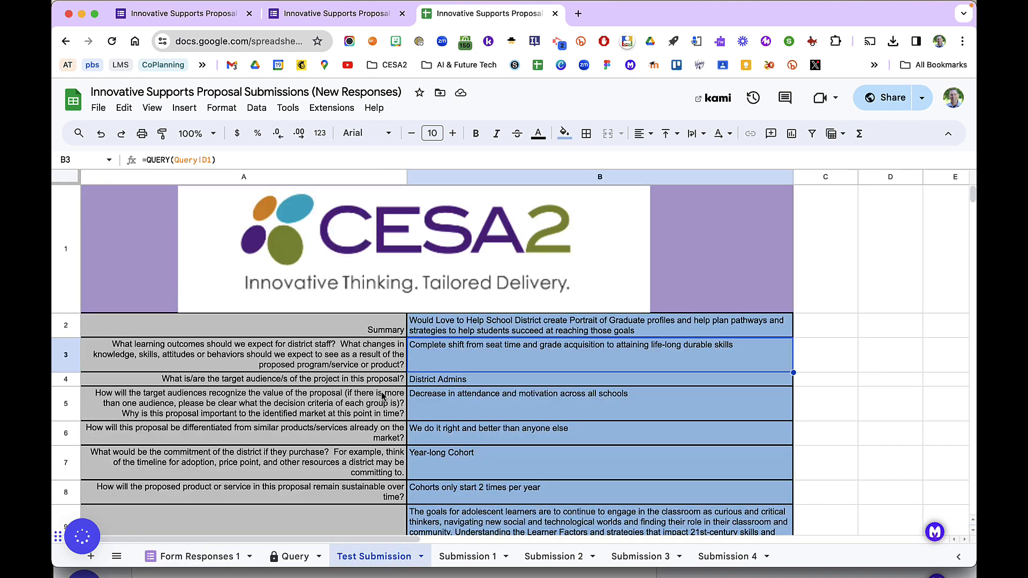
scroll(383, 396, "down", 3)
scroll(382, 397, "up", 3)
Step: Upload the AI-in-Education PNG from Downloads and insert it over the cells, anchored at empty cell P1
scroll(958, 247, "right", 15)
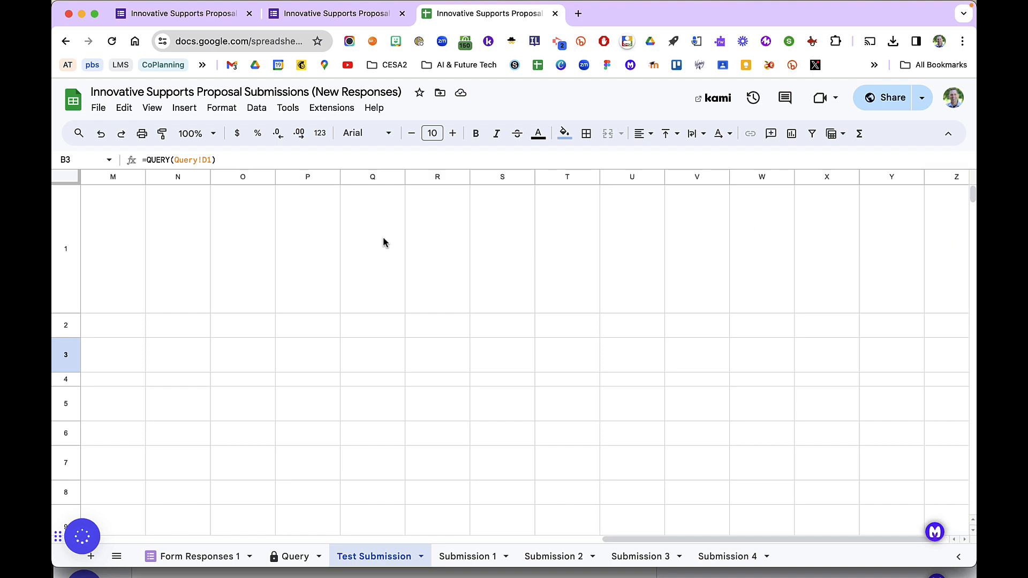
left_click_drag(383, 242, 700, 254)
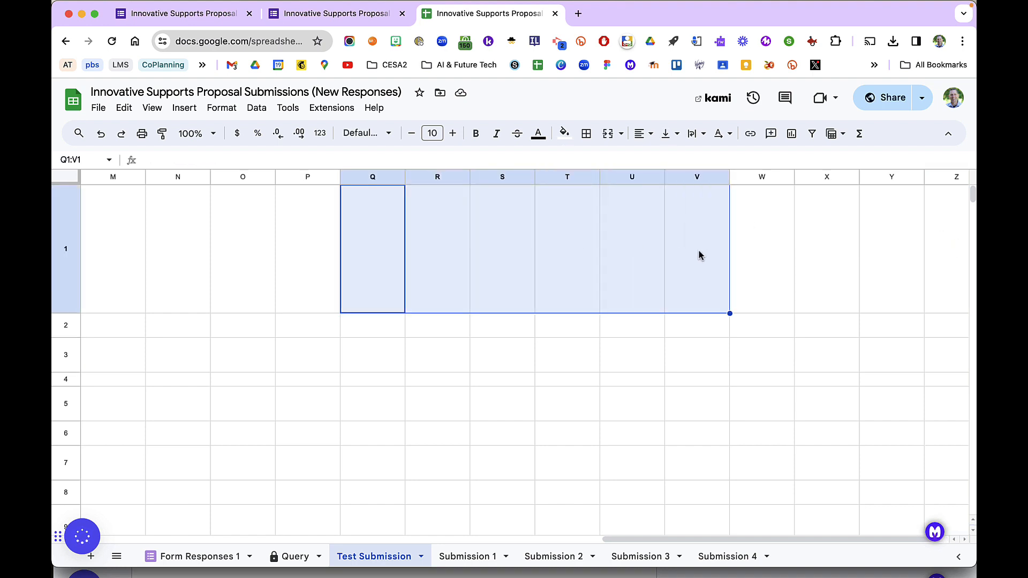
left_click(287, 310)
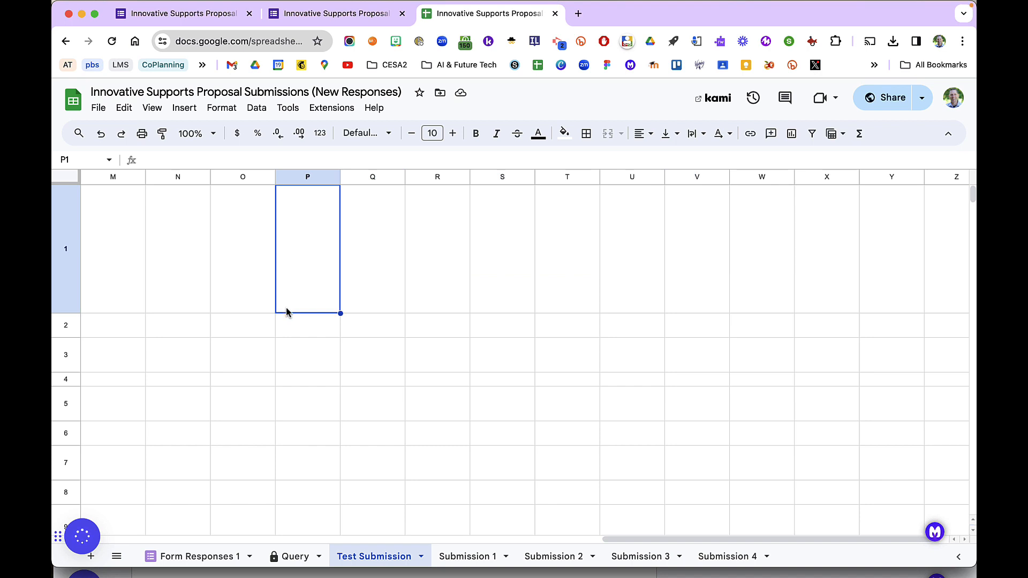
left_click(185, 110)
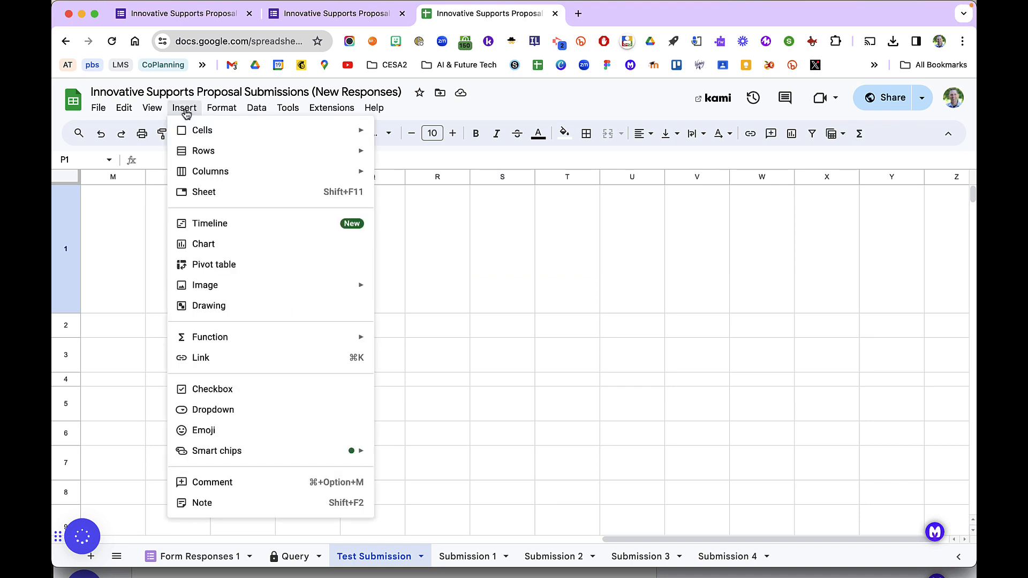
mouse_move(208, 285)
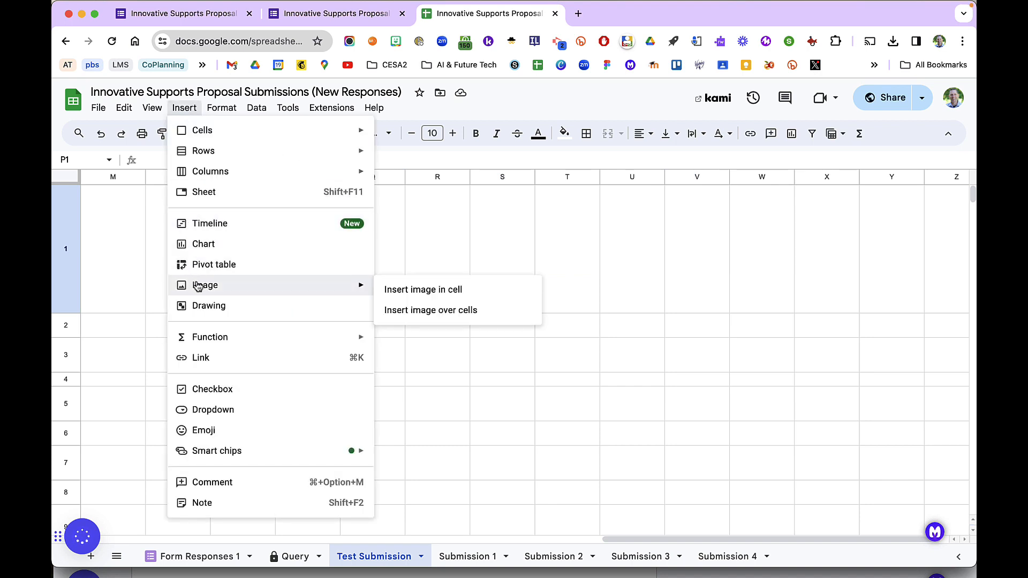
left_click(448, 313)
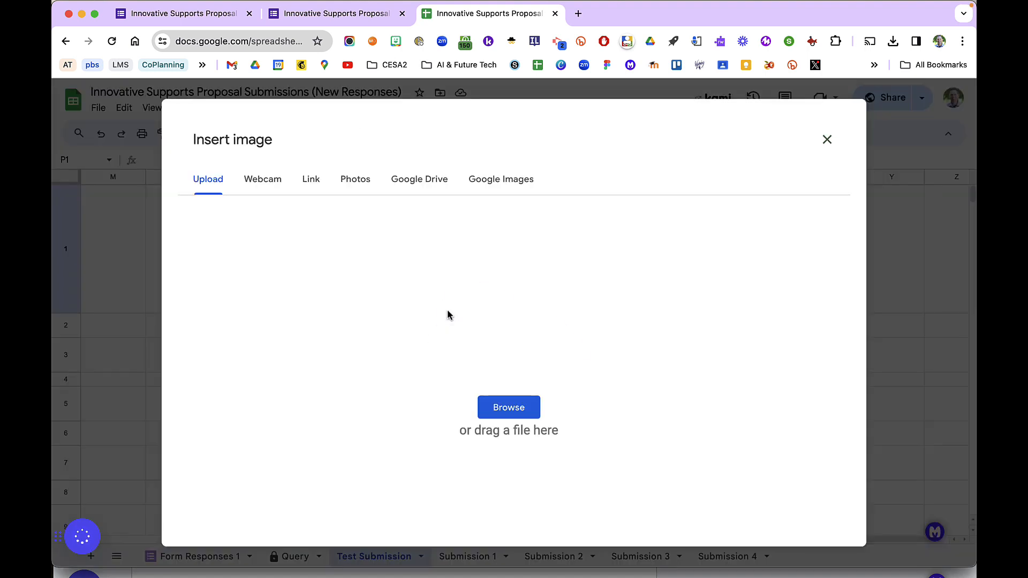
left_click(515, 409)
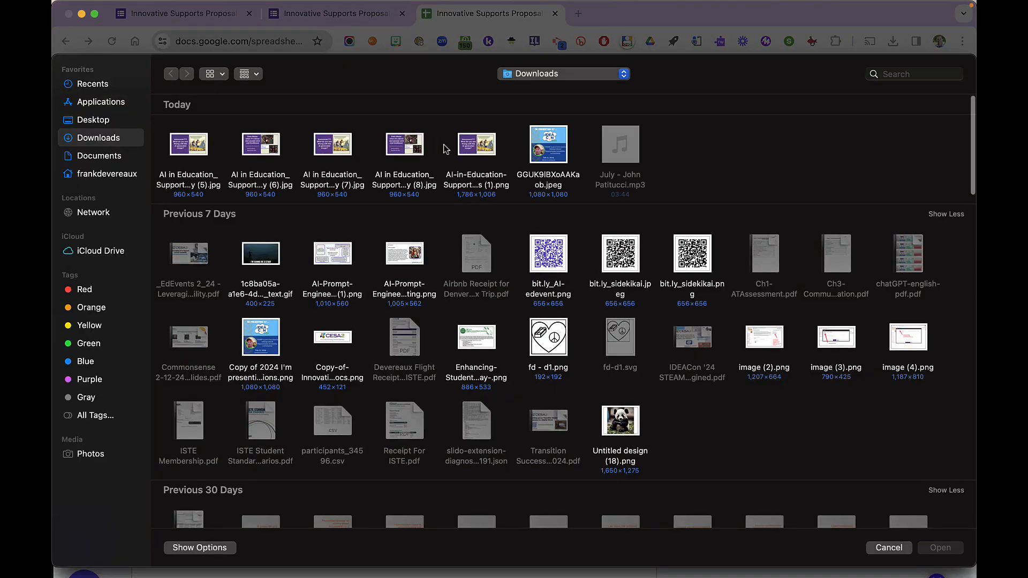
double_click(474, 145)
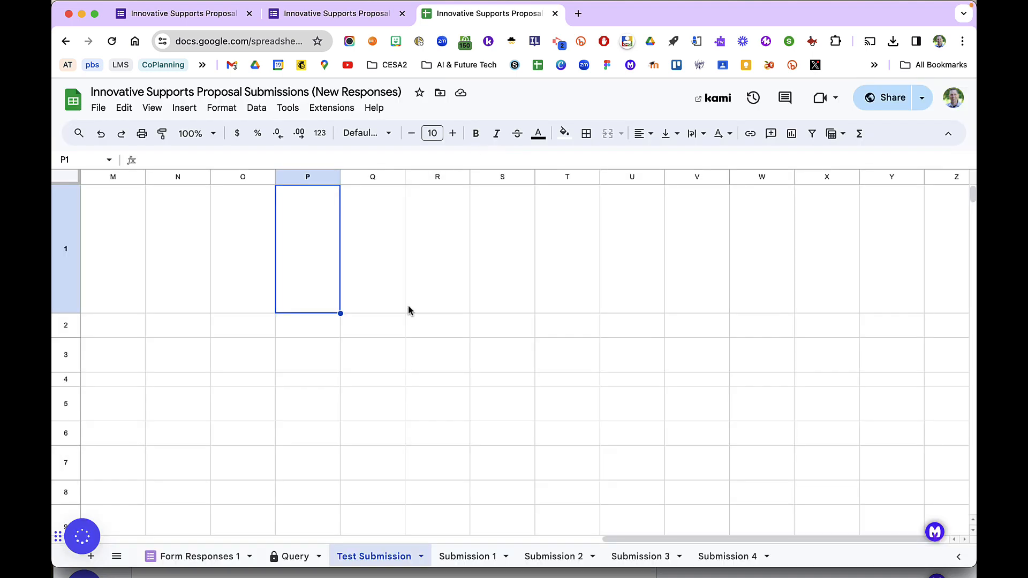
left_click(503, 309)
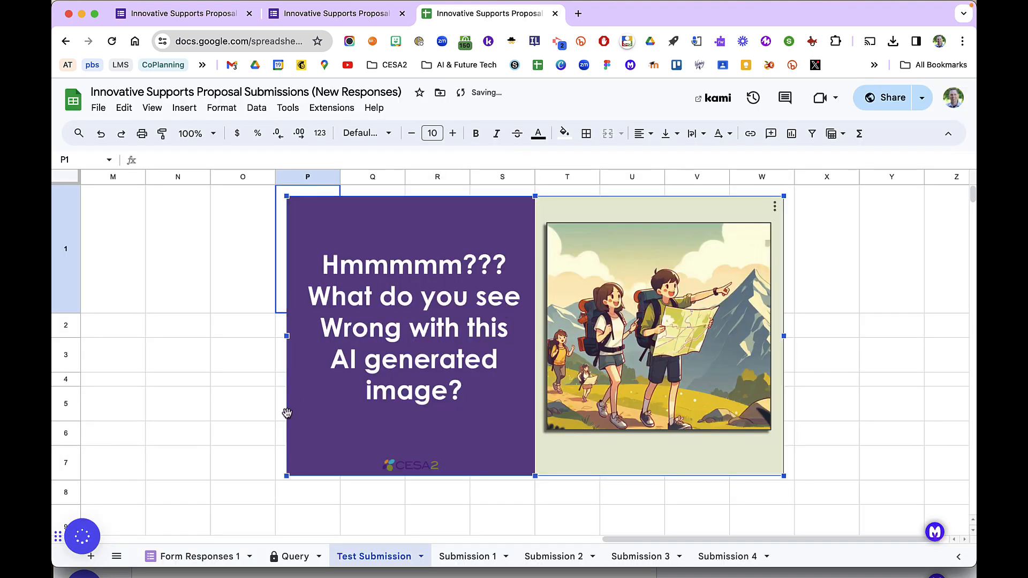
Step: Shrink the floating image, move it over columns Q to U, and delete it
left_click_drag(287, 476, 489, 324)
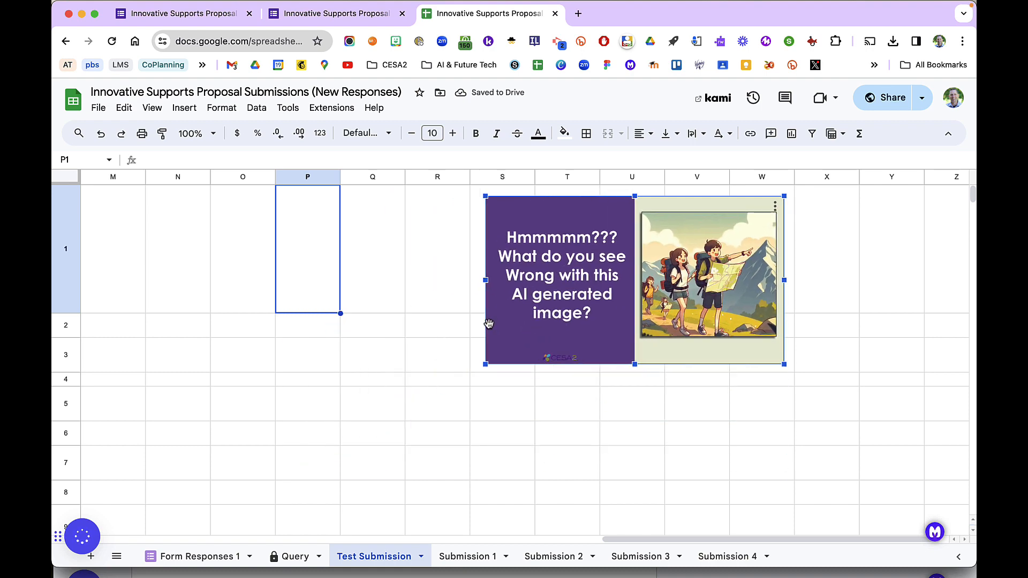
left_click_drag(718, 241, 562, 206)
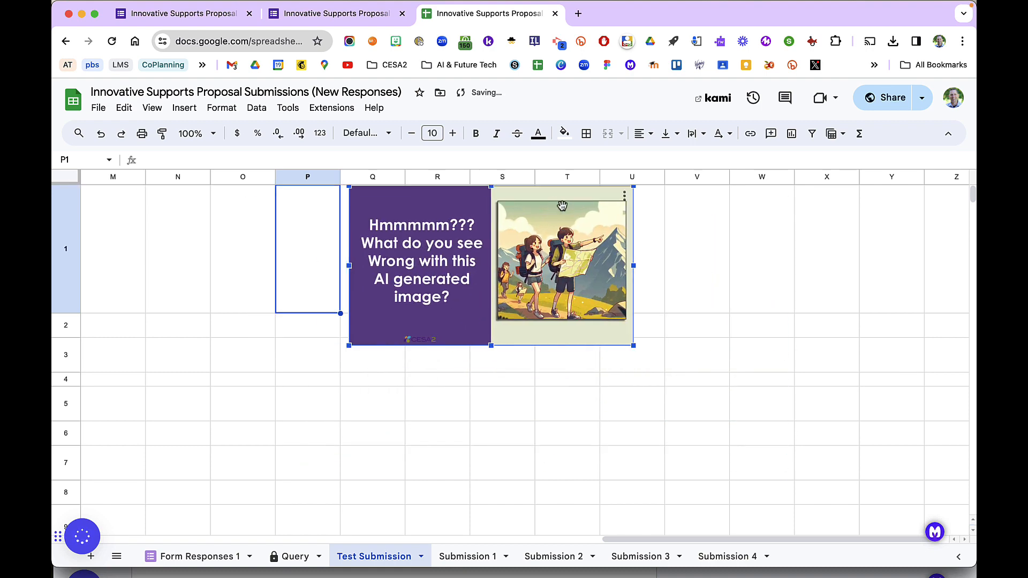
key("Delete")
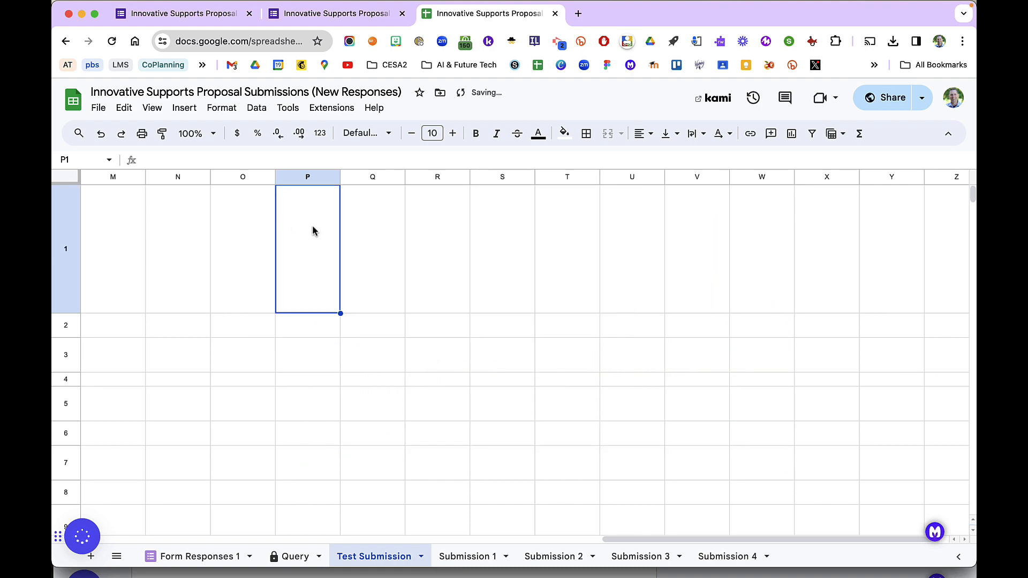
Step: Insert the same AI-in-Education picture inside cell P1 and clear it from the cell
left_click(189, 110)
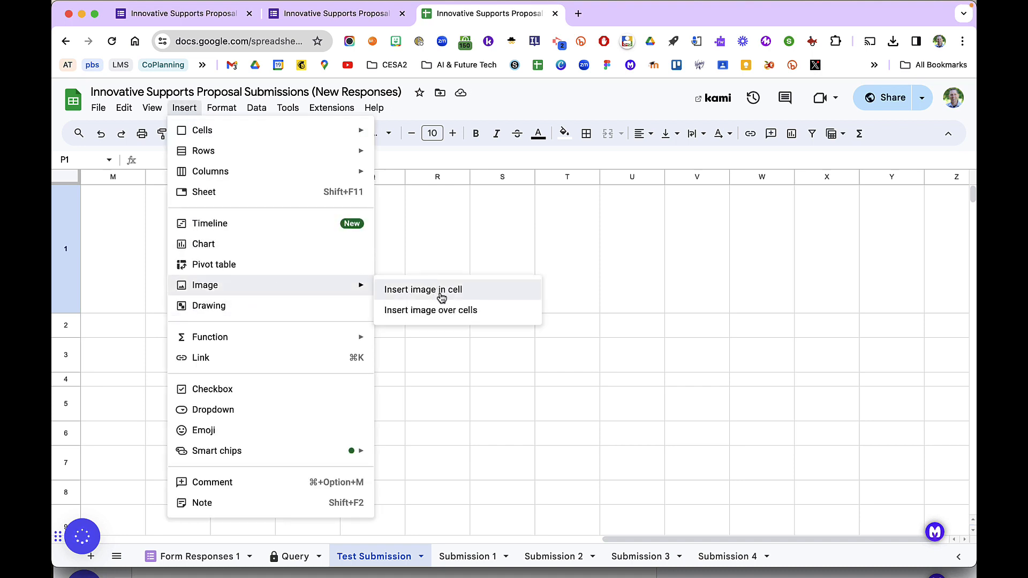
left_click(438, 292)
left_click(489, 405)
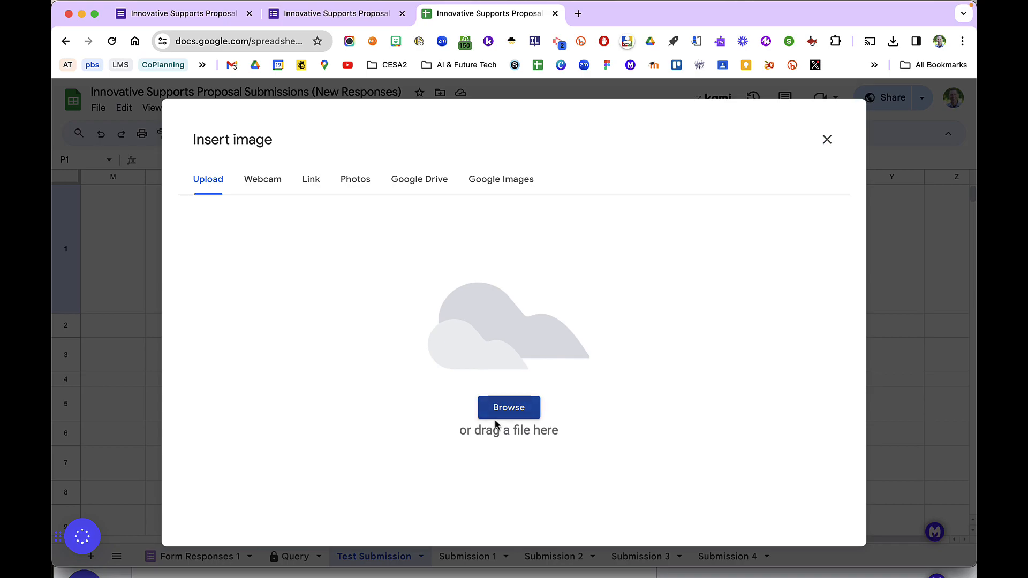
left_click(482, 149)
double_click(482, 149)
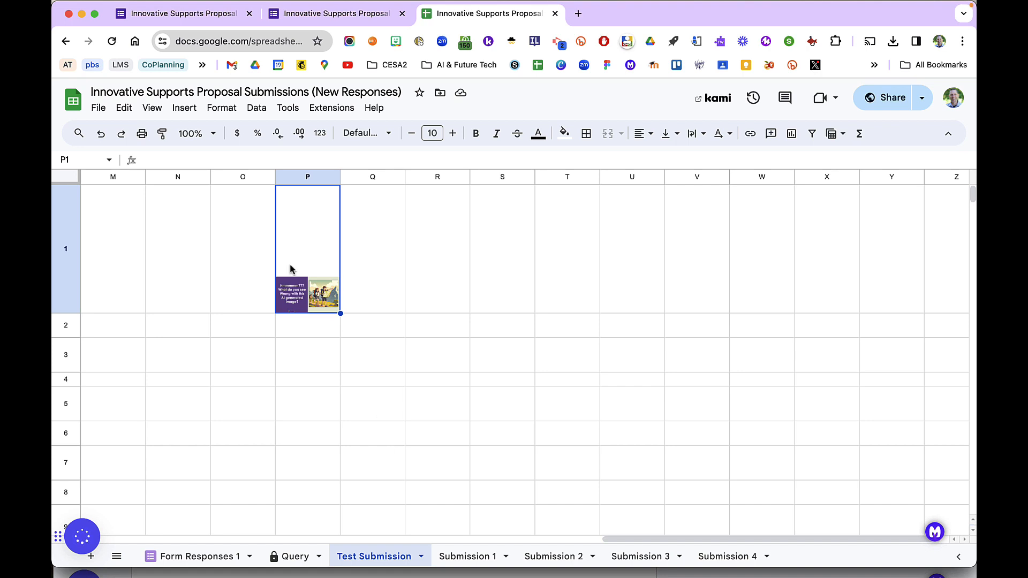
key("Delete")
left_click(337, 436)
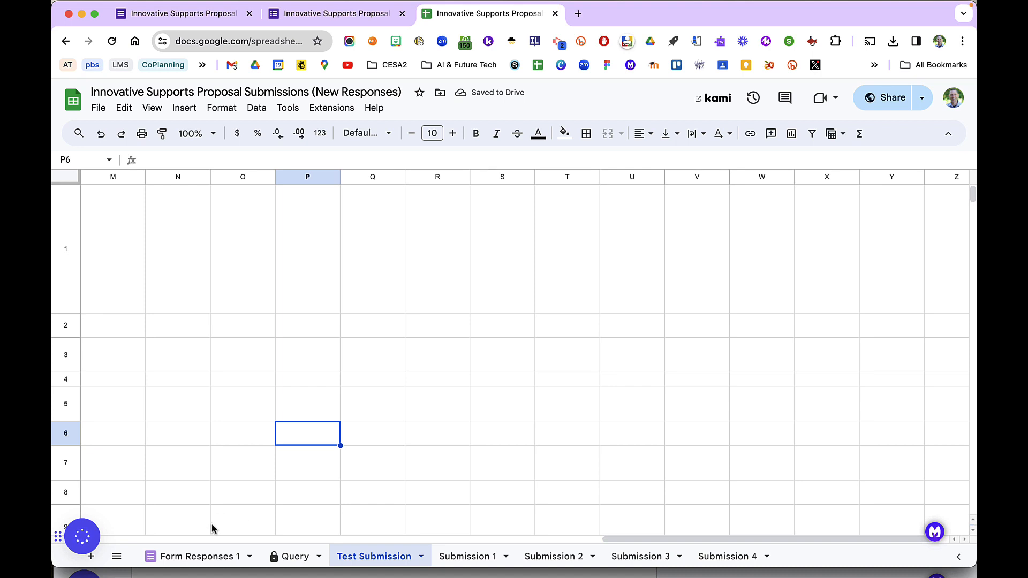
Step: Show the Form Responses 1 sheet, the form editor and the respondent form with its Email and Summary questions
left_click(222, 558)
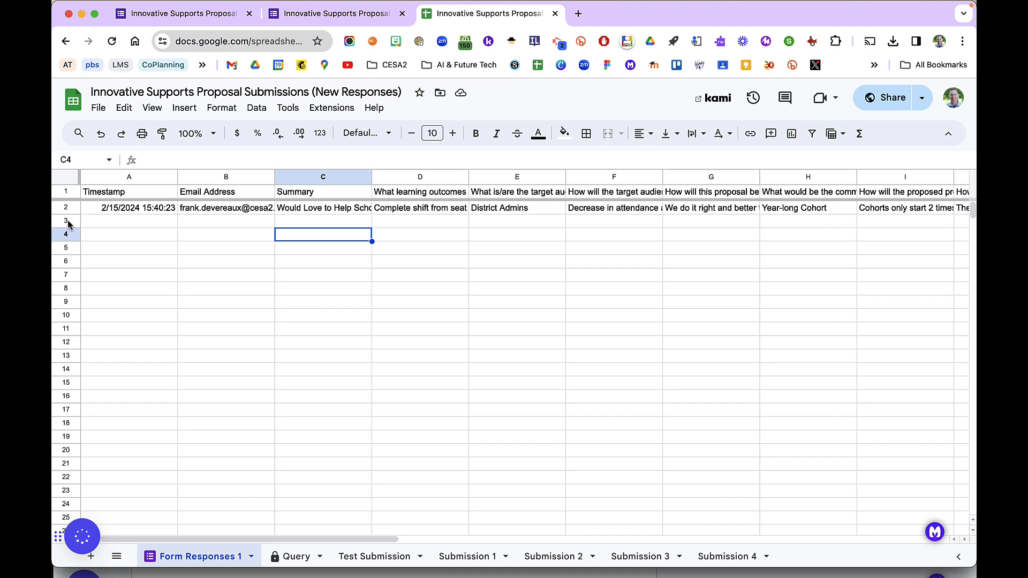
left_click(375, 13)
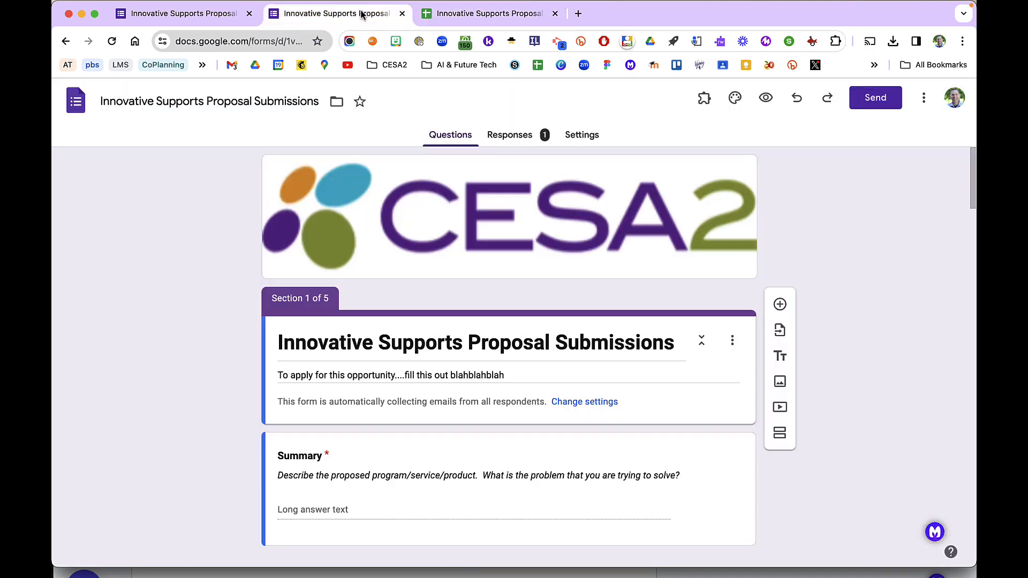
left_click(223, 12)
scroll(508, 382, "down", 3)
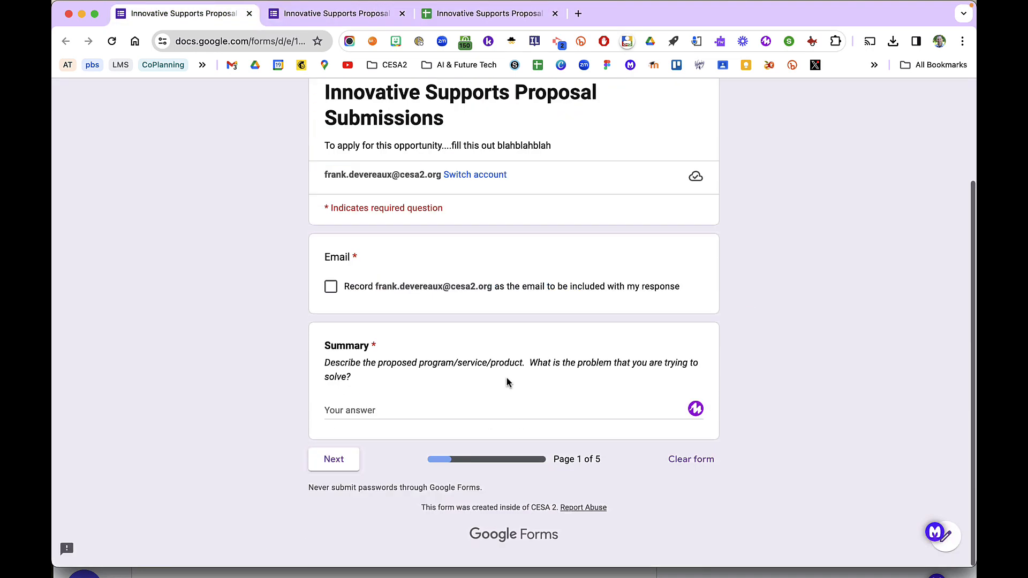
scroll(294, 108, "up", 5)
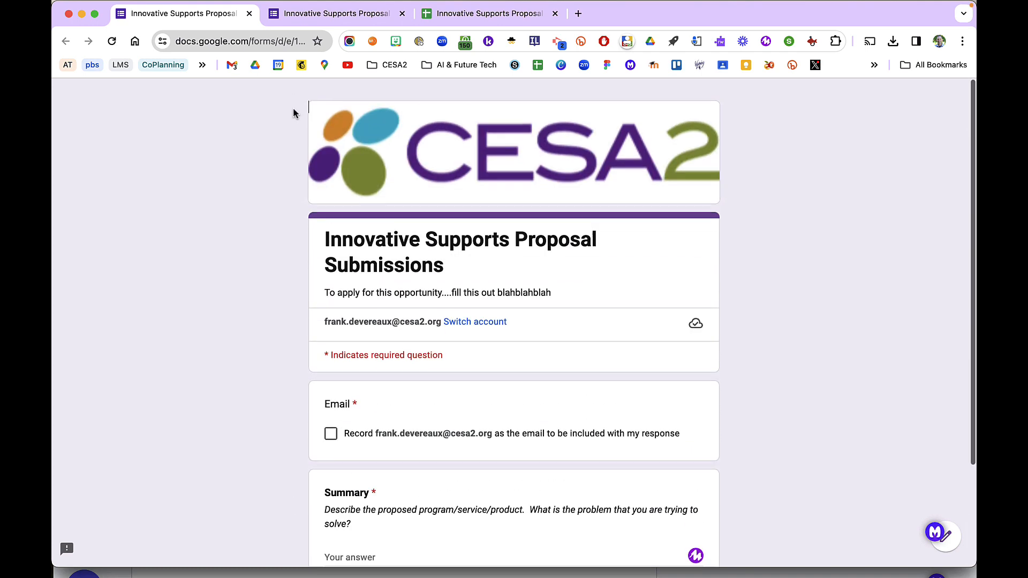
Step: Inspect the protected Query sheet in the responses spreadsheet and return to the Form Responses 1 sheet
left_click(499, 21)
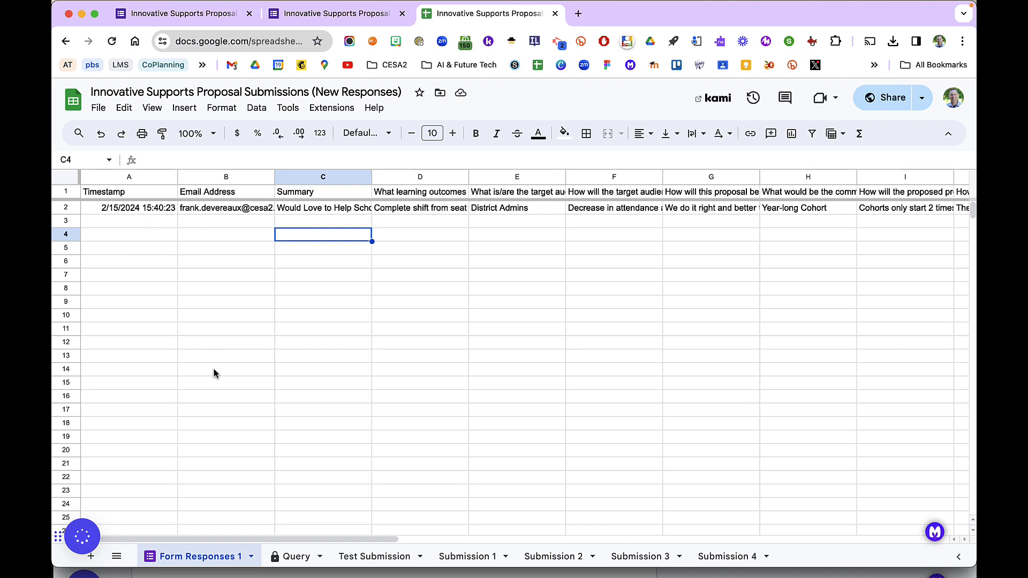
left_click(295, 557)
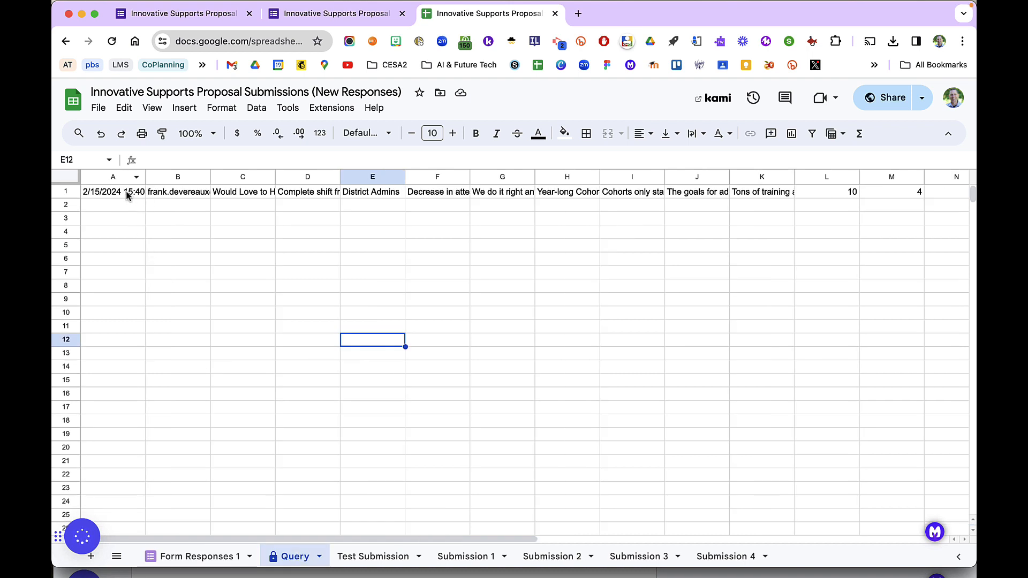
left_click(320, 557)
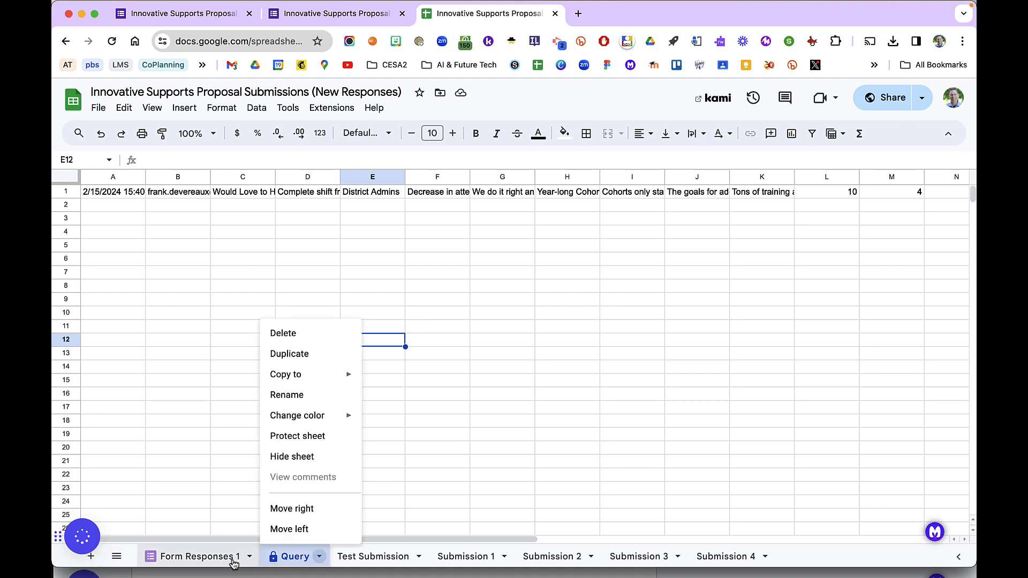
left_click(206, 560)
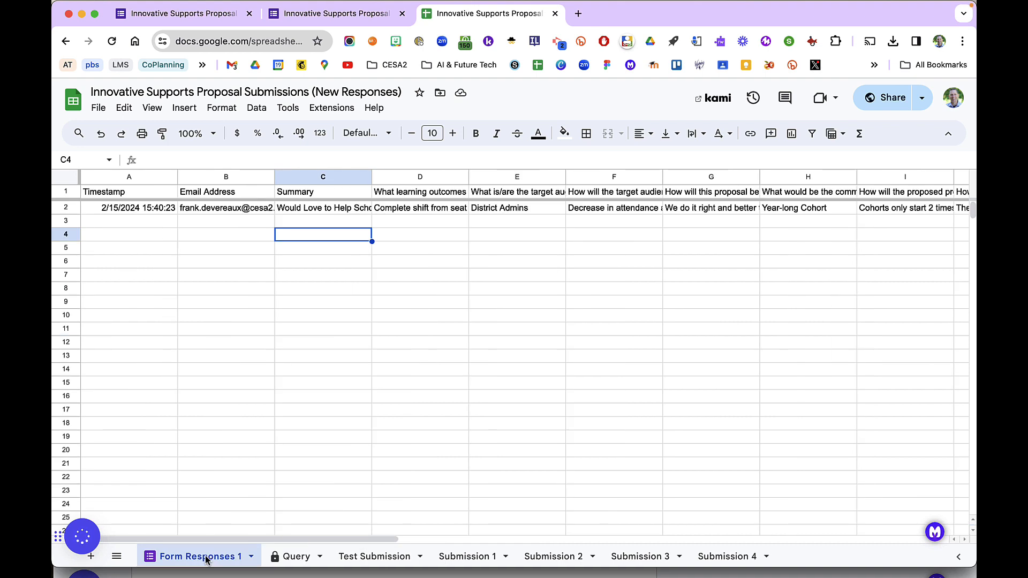
Step: Examine the formula in cell A1 of the Query sheet, its source data in Form Responses 1, and the cells below A1
left_click(297, 557)
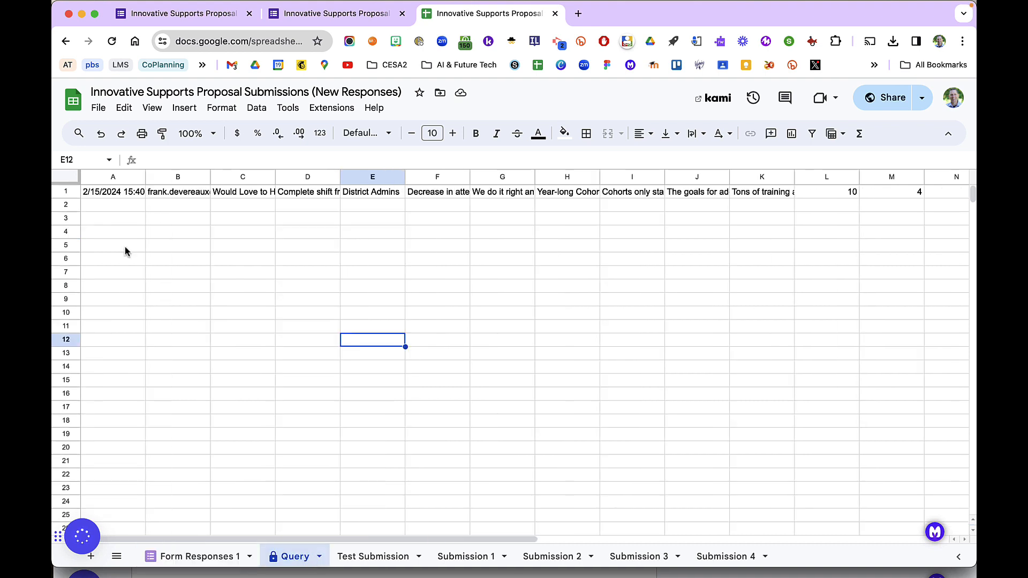
left_click(126, 196)
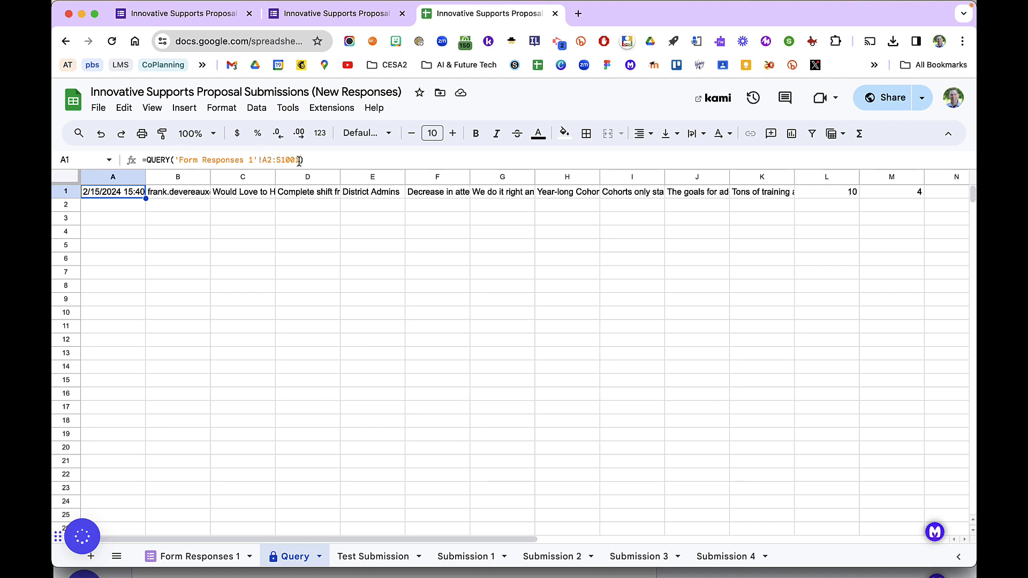
left_click(200, 559)
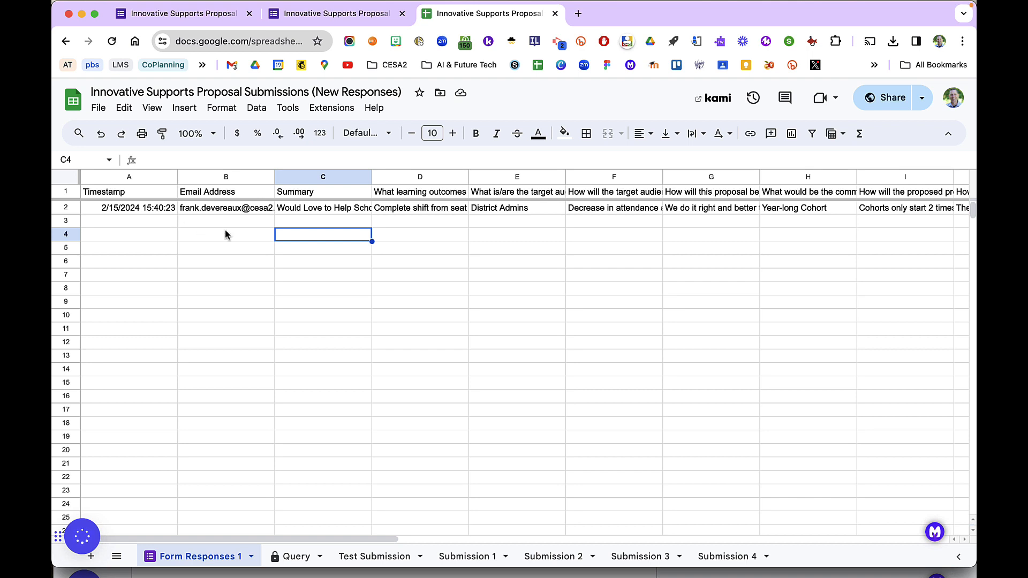
left_click(296, 557)
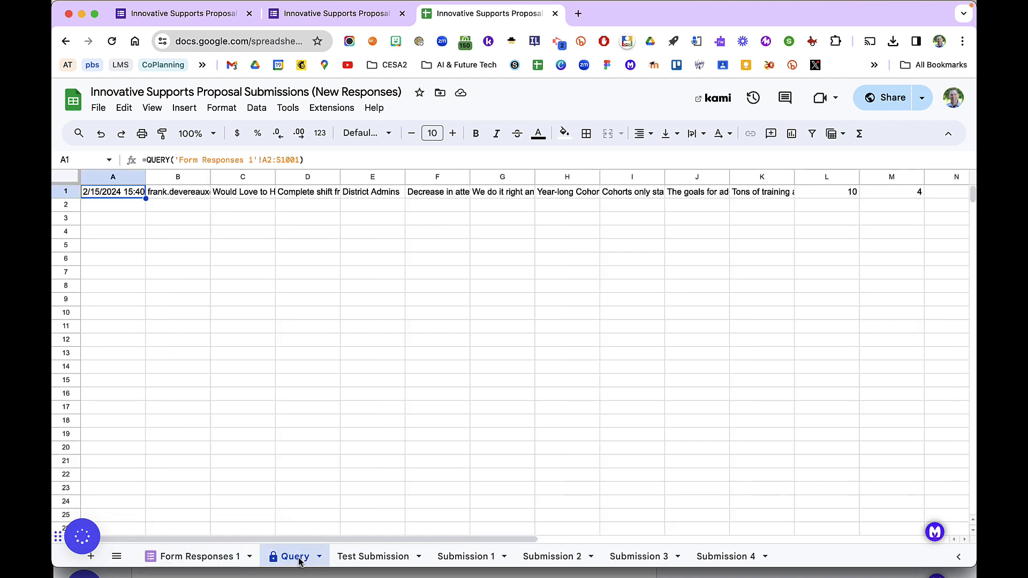
left_click(94, 207)
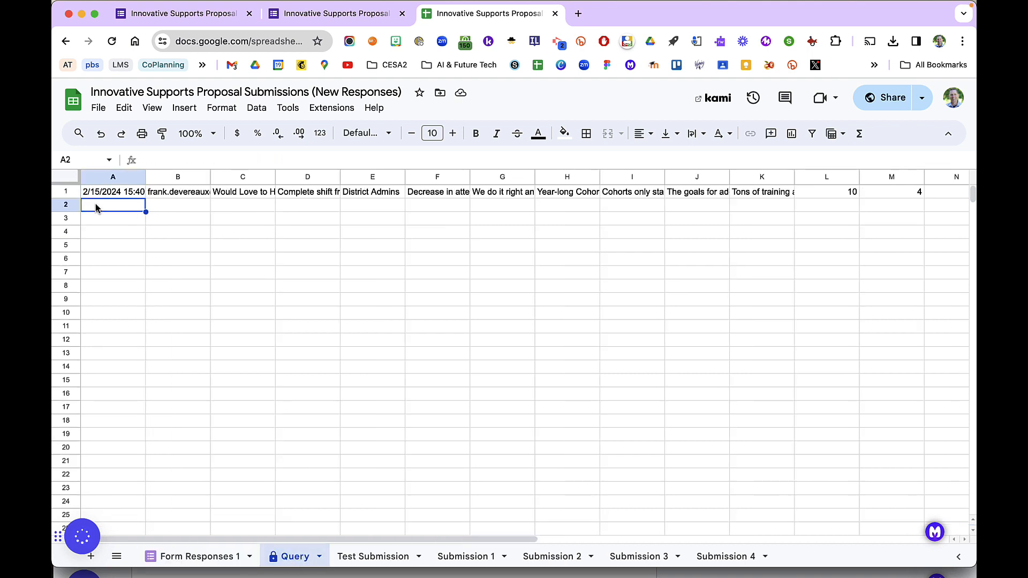
left_click(106, 217)
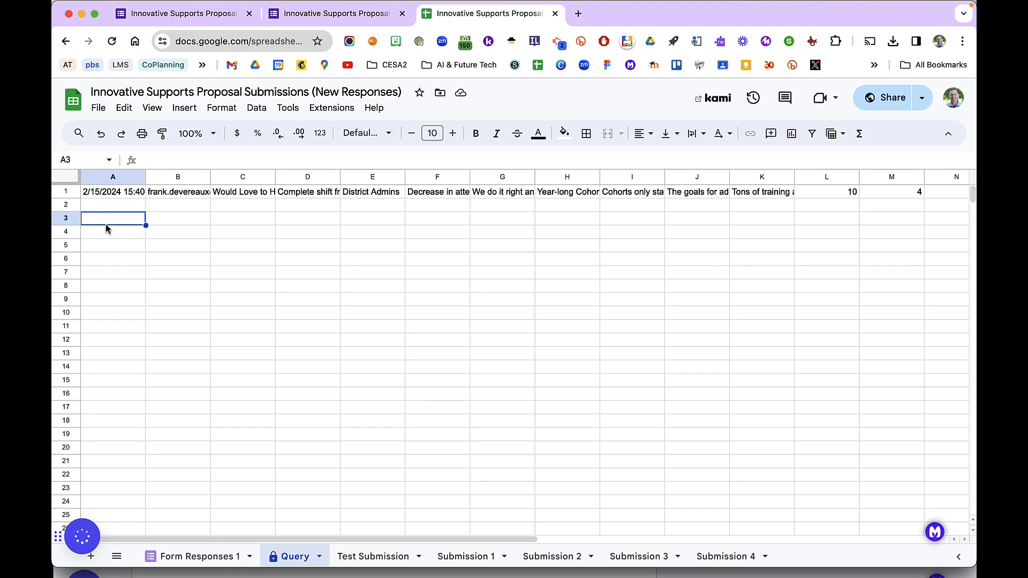
left_click(113, 263)
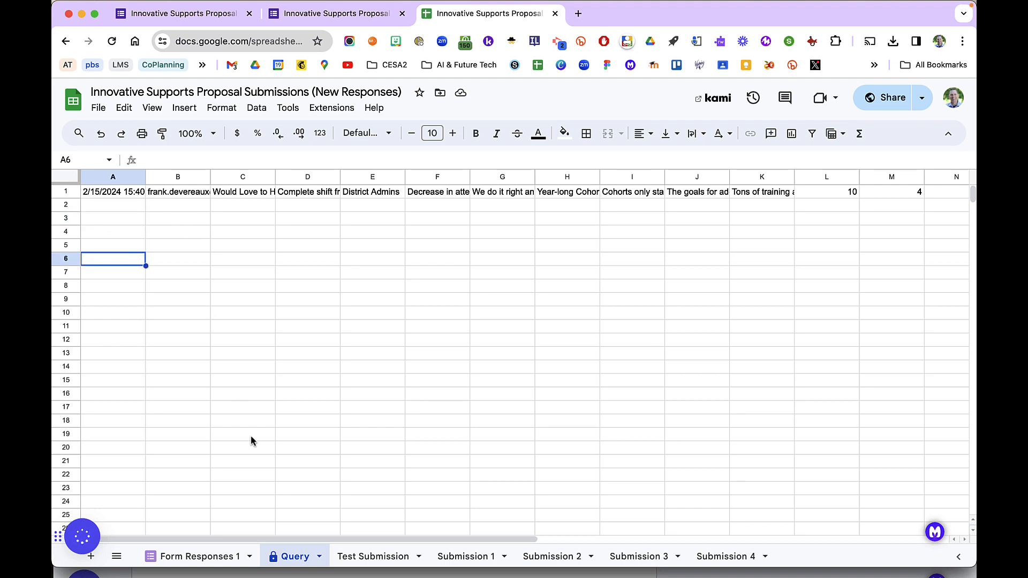
Step: View the vertical question-and-answer layout in Test Submission and compare it with the Query and Form Responses 1 sheets
left_click(372, 557)
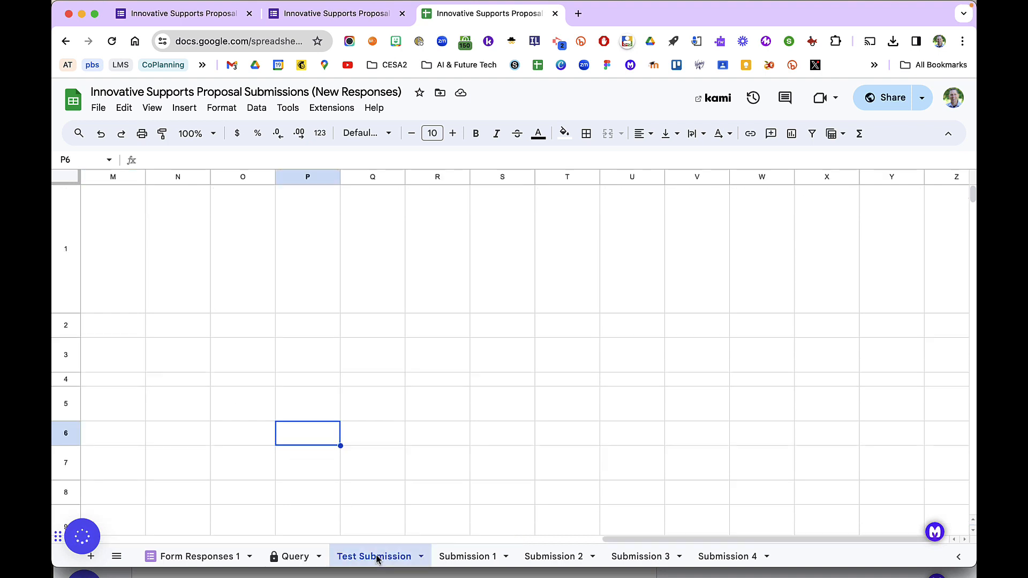
scroll(286, 309, "left", 20)
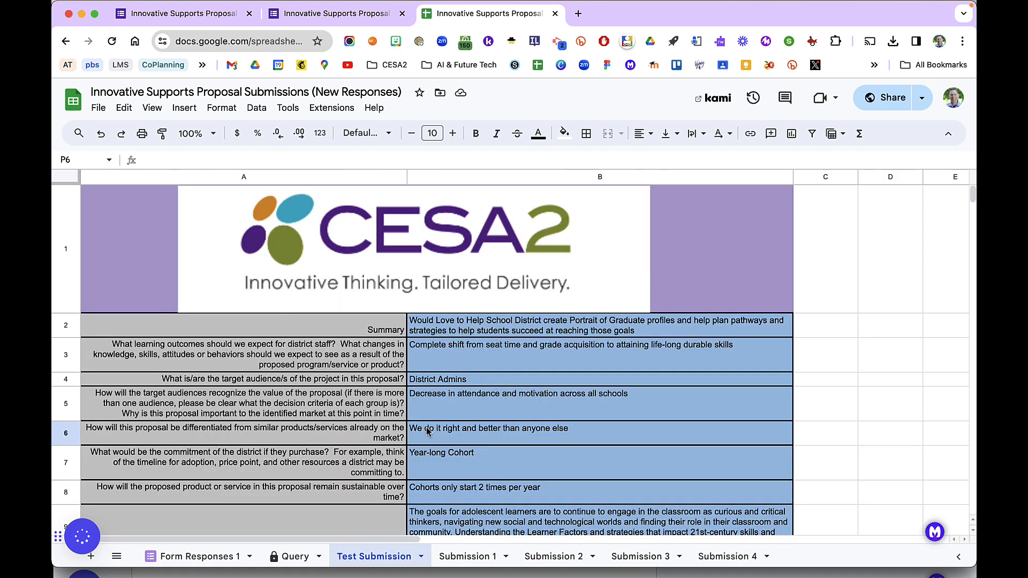
left_click(295, 557)
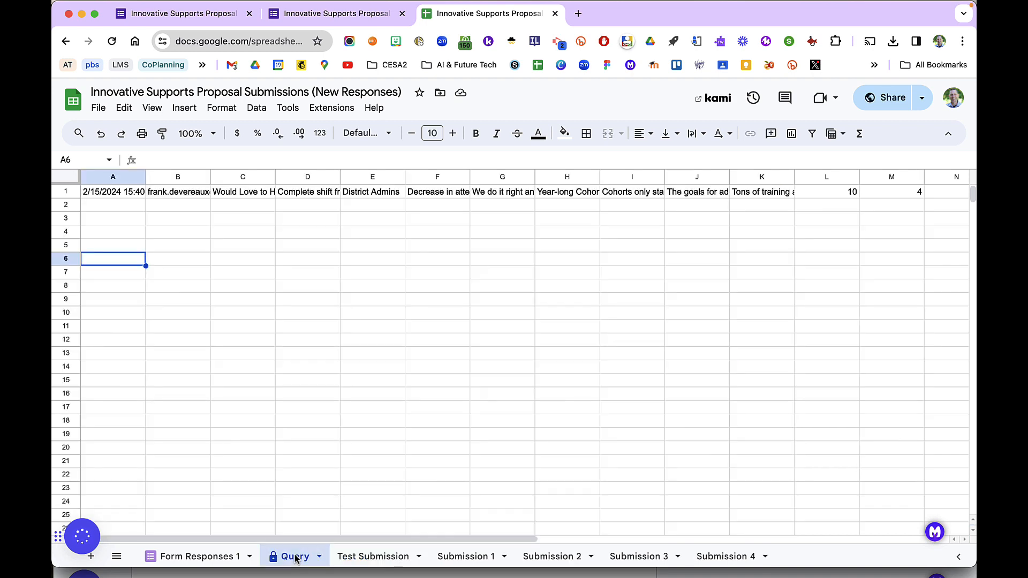
left_click(218, 558)
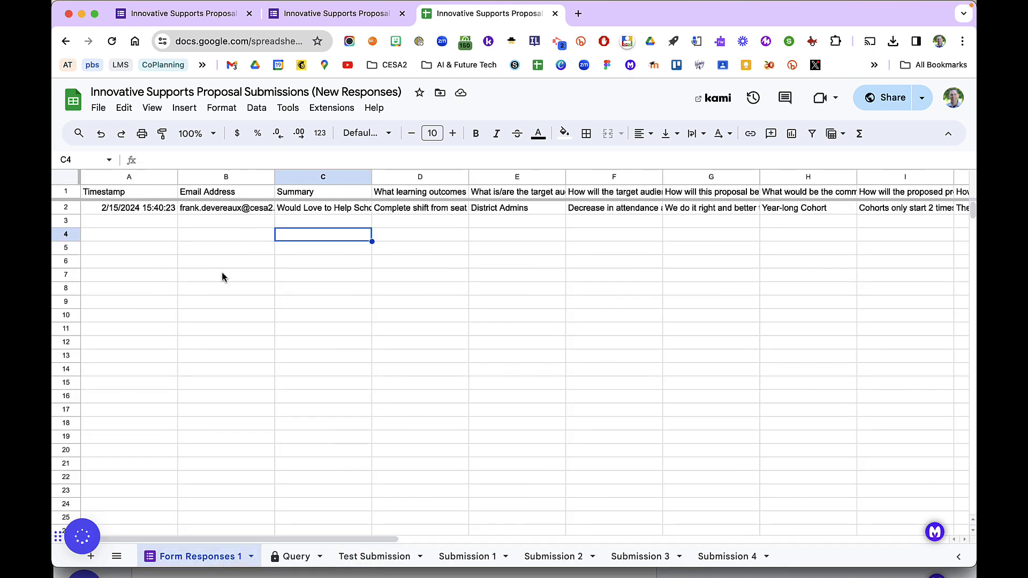
left_click(295, 558)
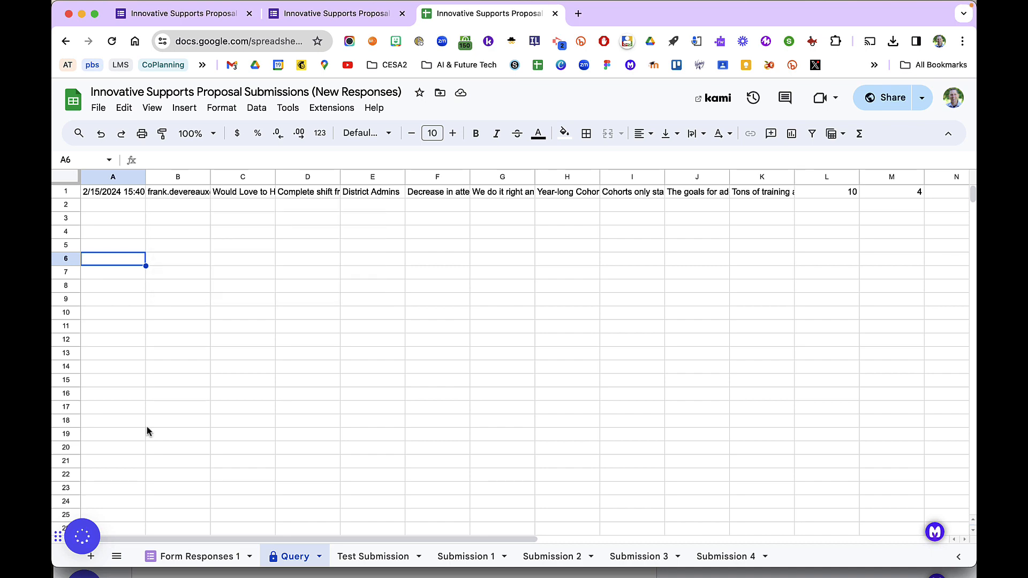
Step: Inspect the formula behind the Summary answer in cell B2 of Test Submission, and revisit the Form Responses 1 and Query sheets
left_click(391, 557)
left_click(515, 324)
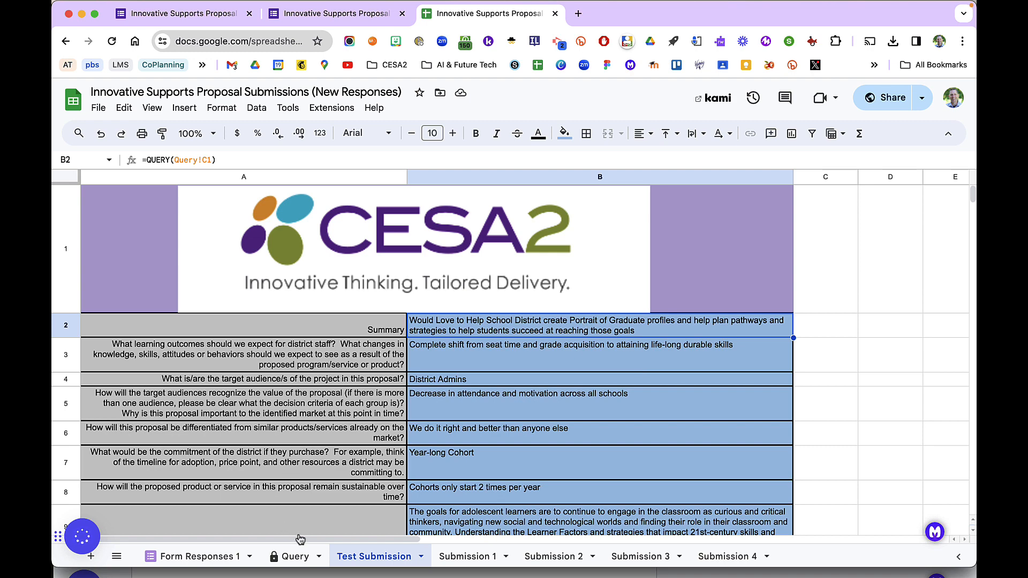
left_click(206, 557)
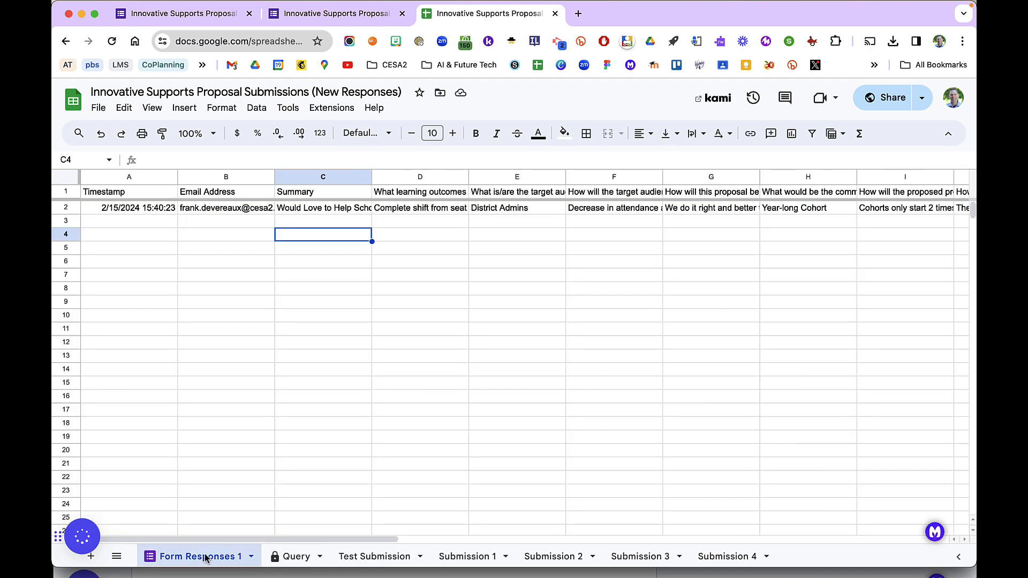
left_click(293, 557)
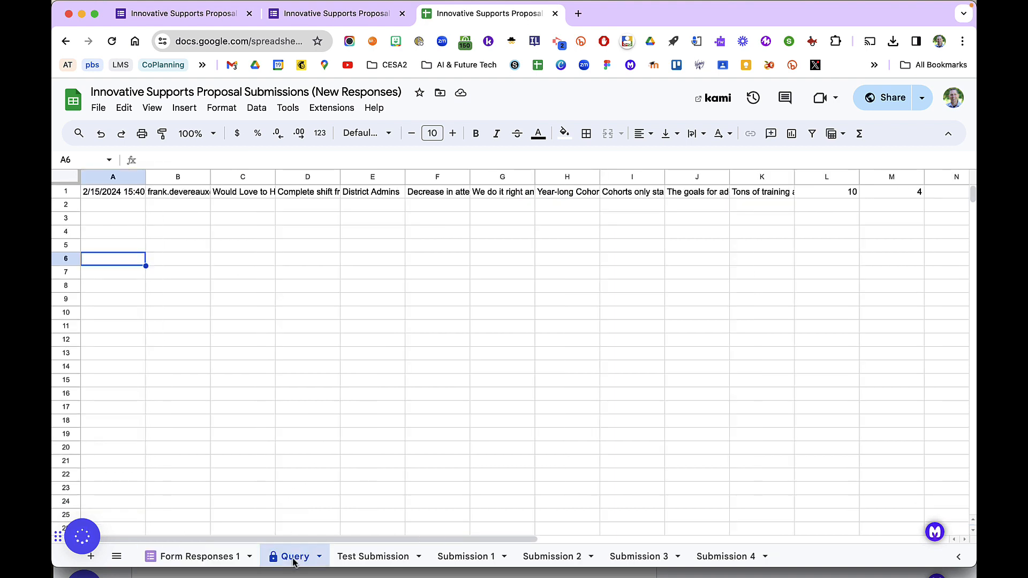
left_click(199, 557)
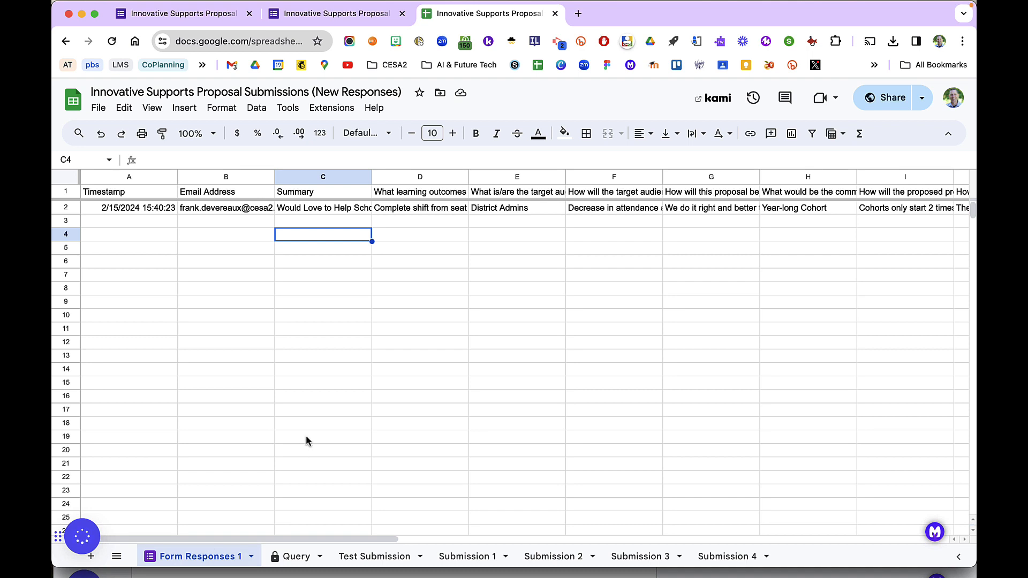